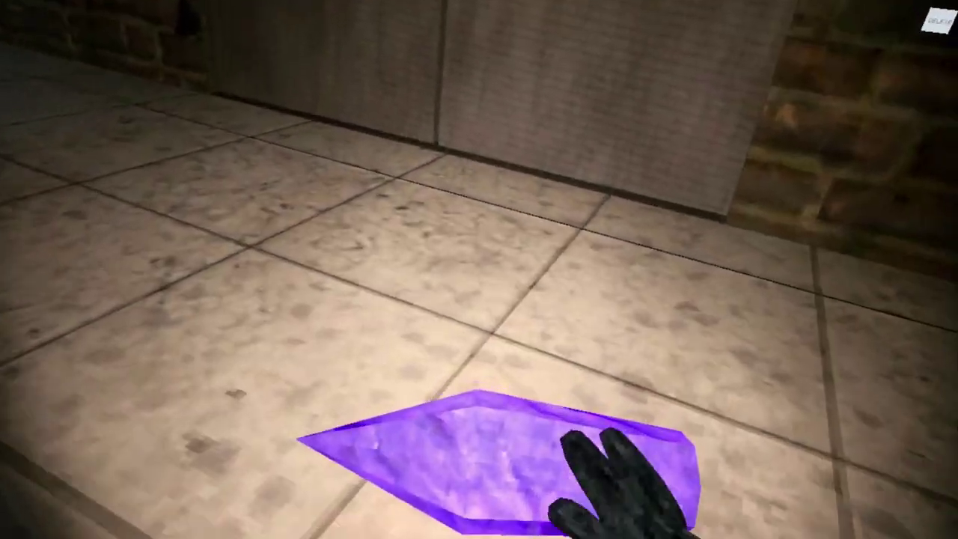
text(4)
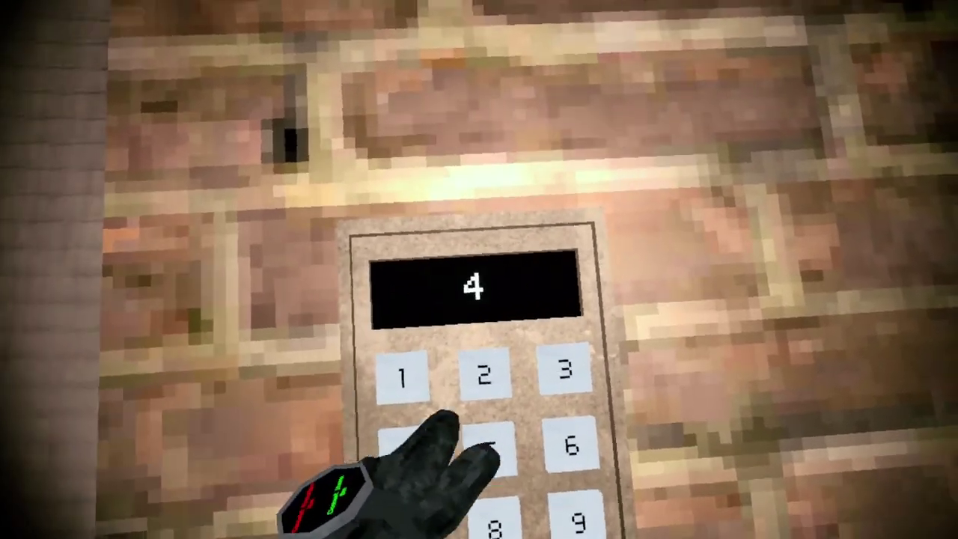
text(263)
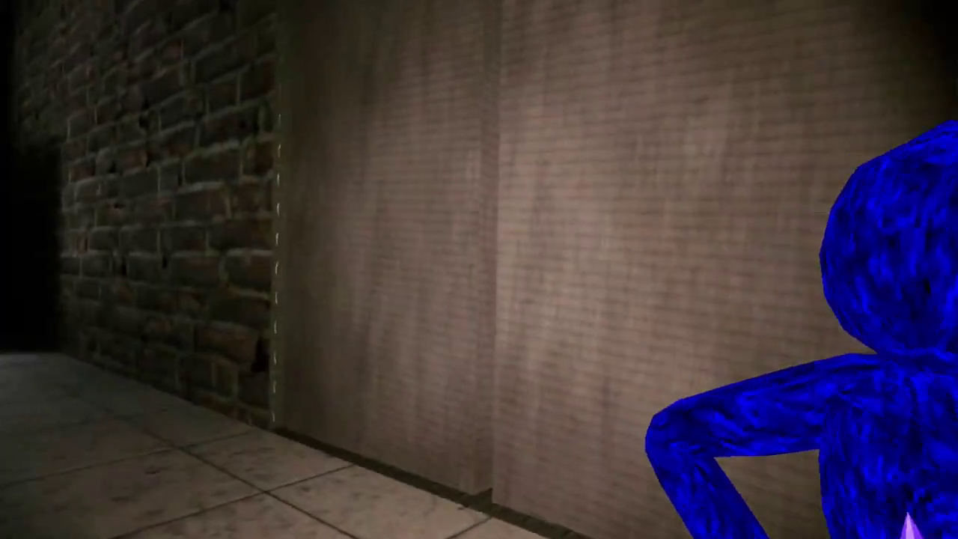